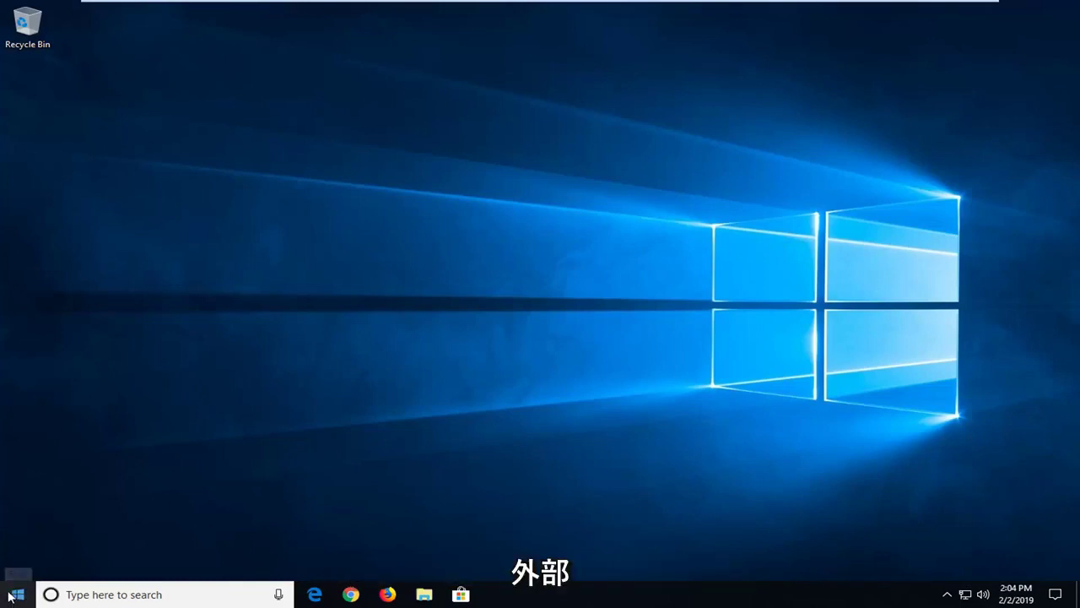
Step: Search for "device manager" and open Device Manager
left_click(10, 593)
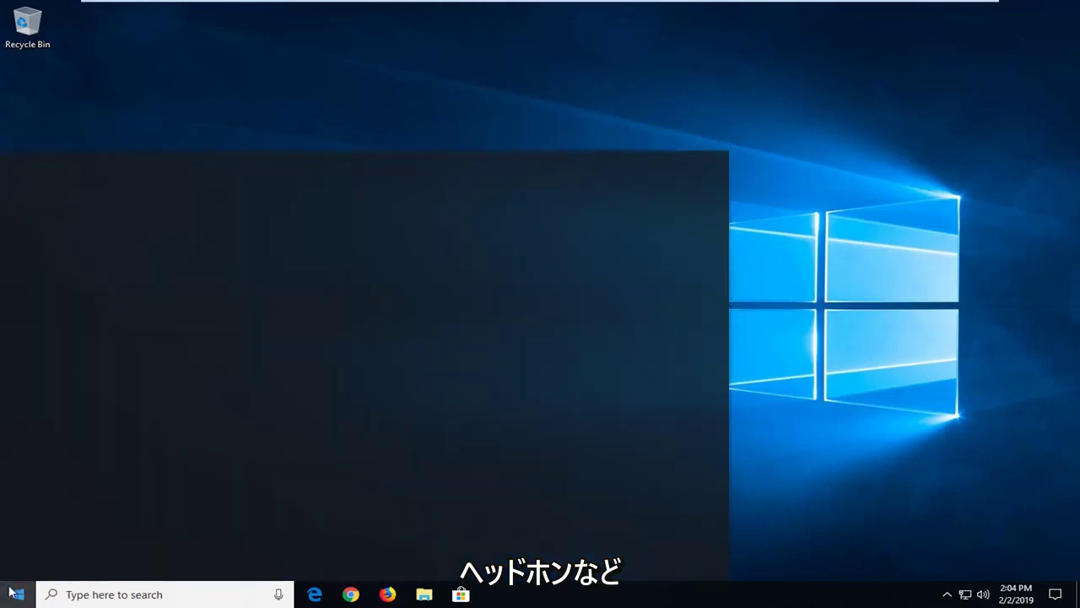
type("devic")
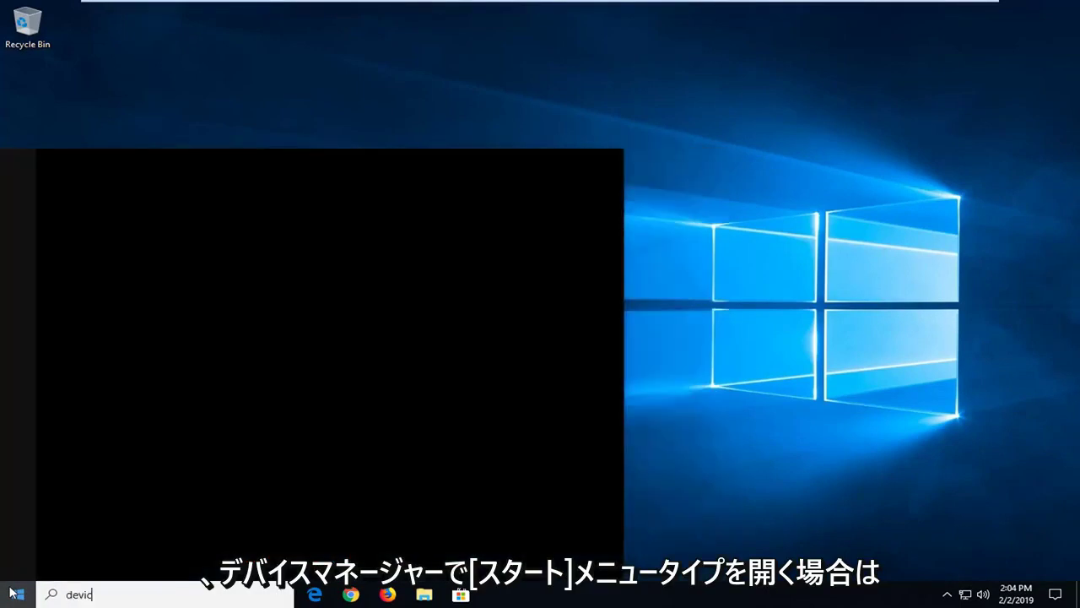
type("e manager")
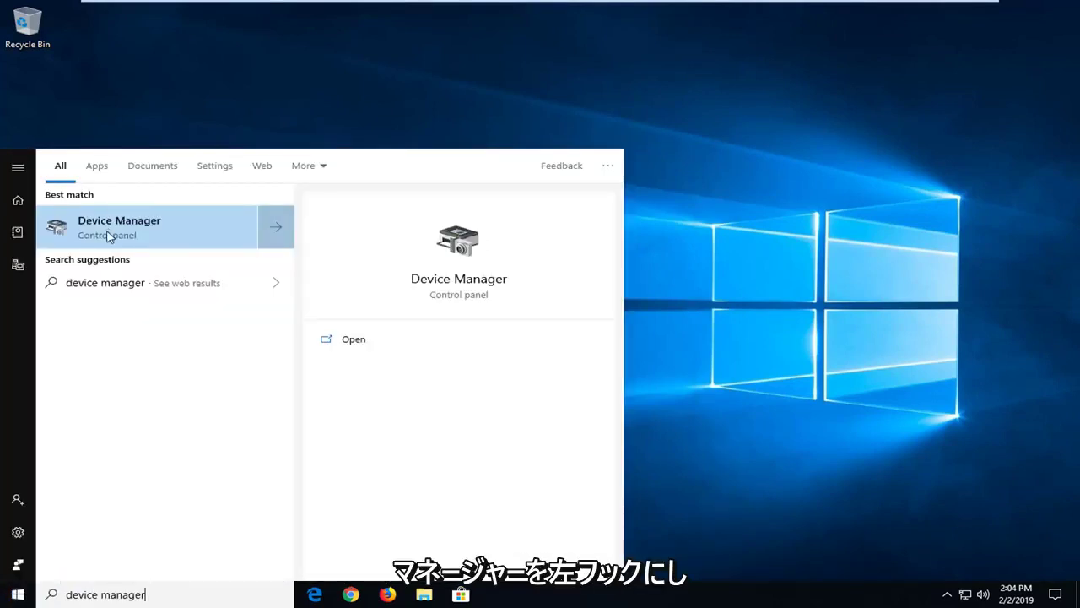
left_click(98, 233)
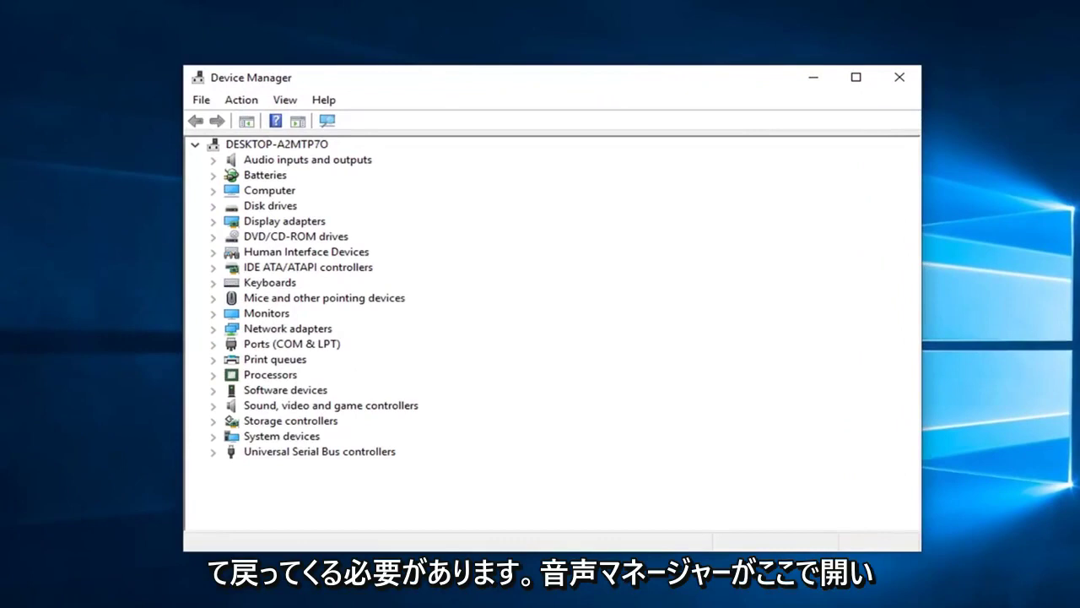
Step: Expand the sound, video and game controllers category and disable the High Definition Audio Device
left_click(216, 408)
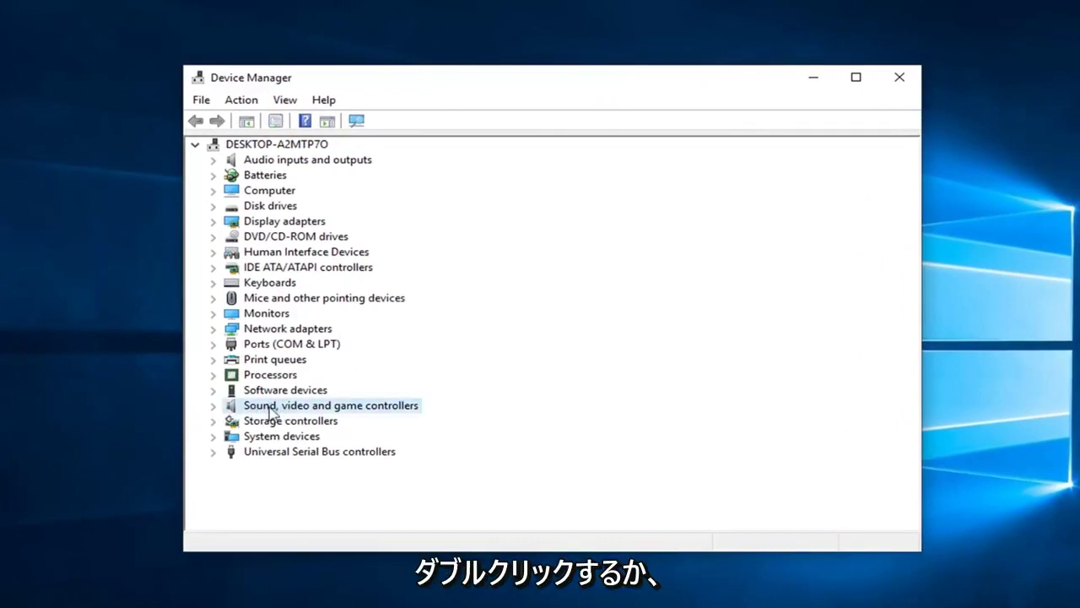
left_click(216, 408)
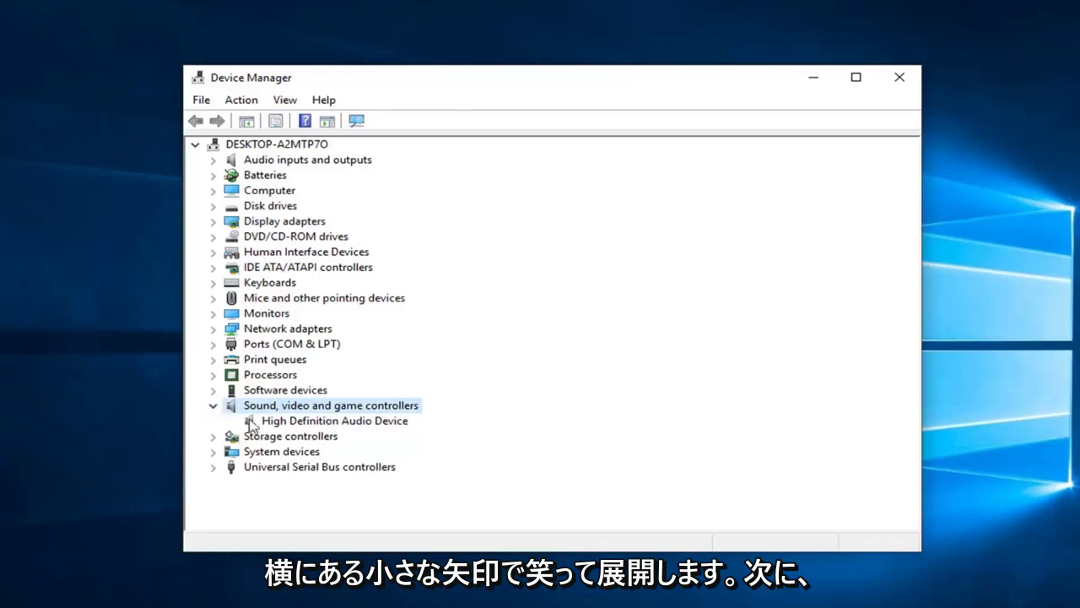
left_click(293, 424)
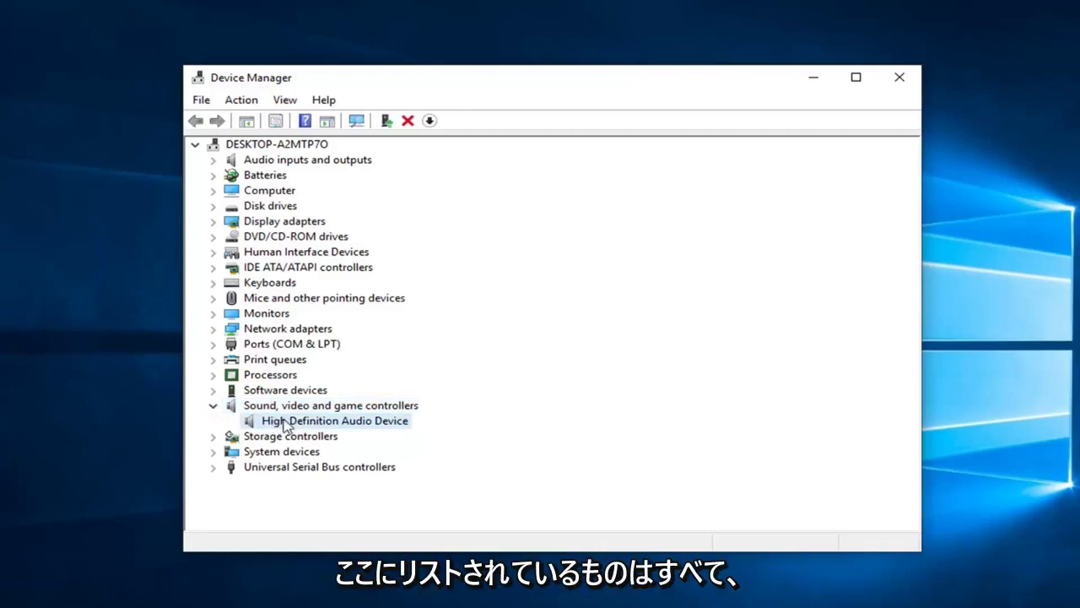
right_click(282, 427)
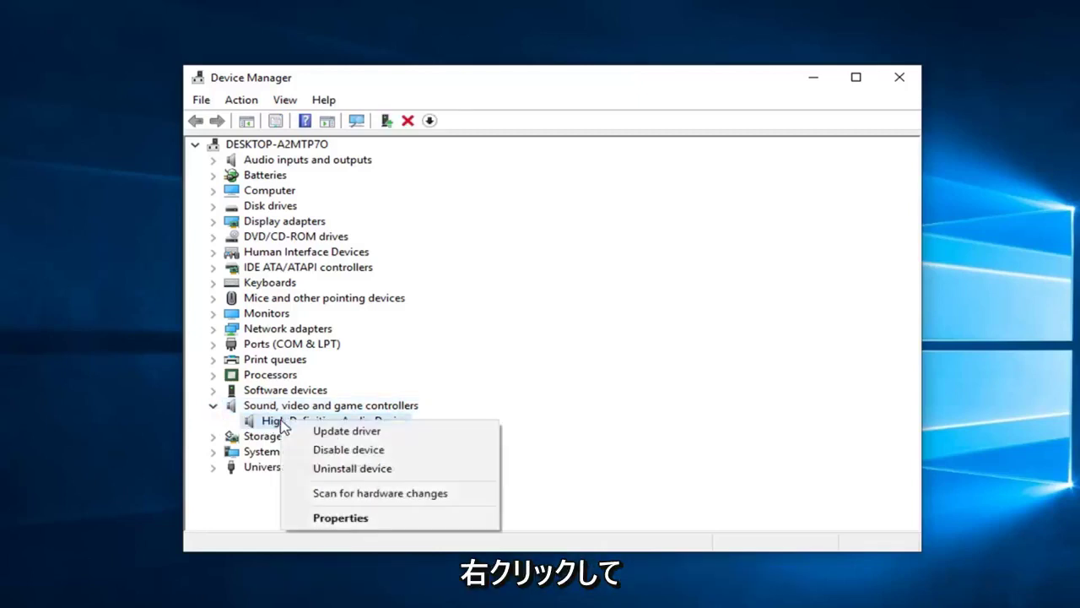
left_click(344, 451)
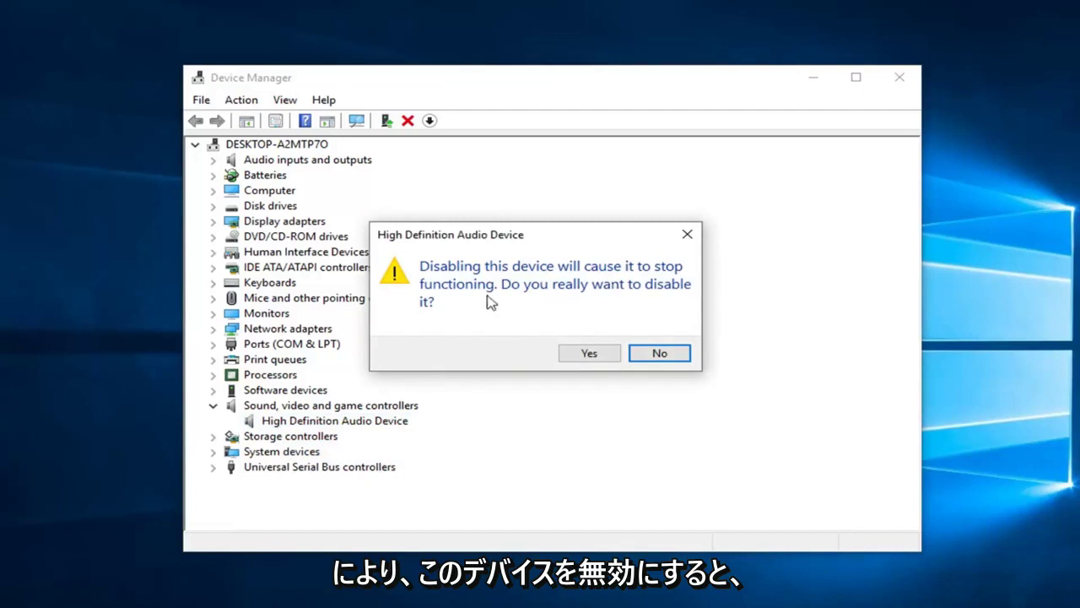
left_click(590, 354)
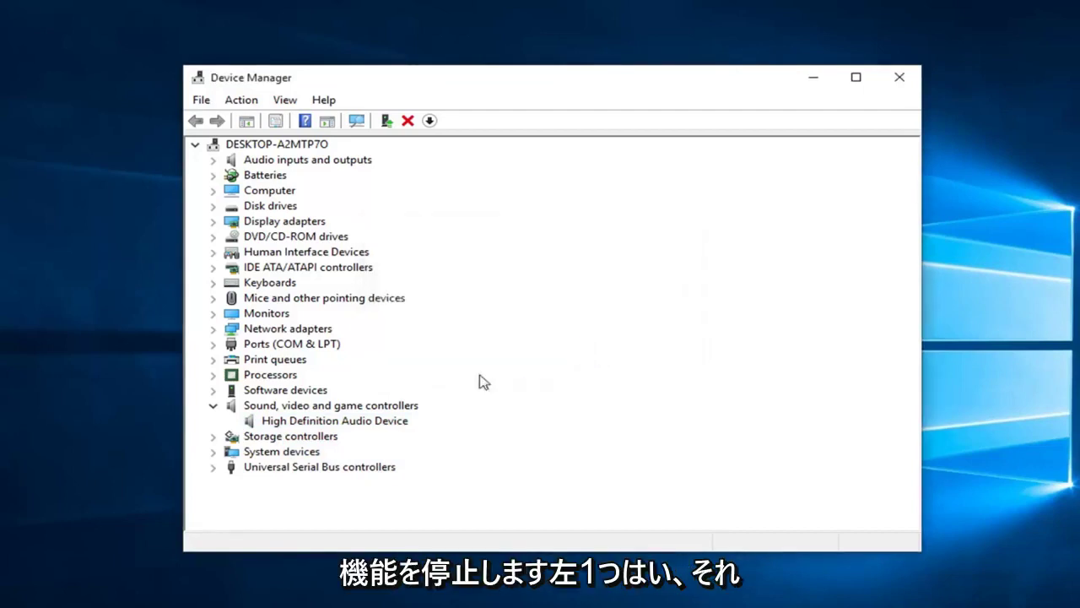
Step: Enable the High Definition Audio Device again and close Device Manager
right_click(307, 425)
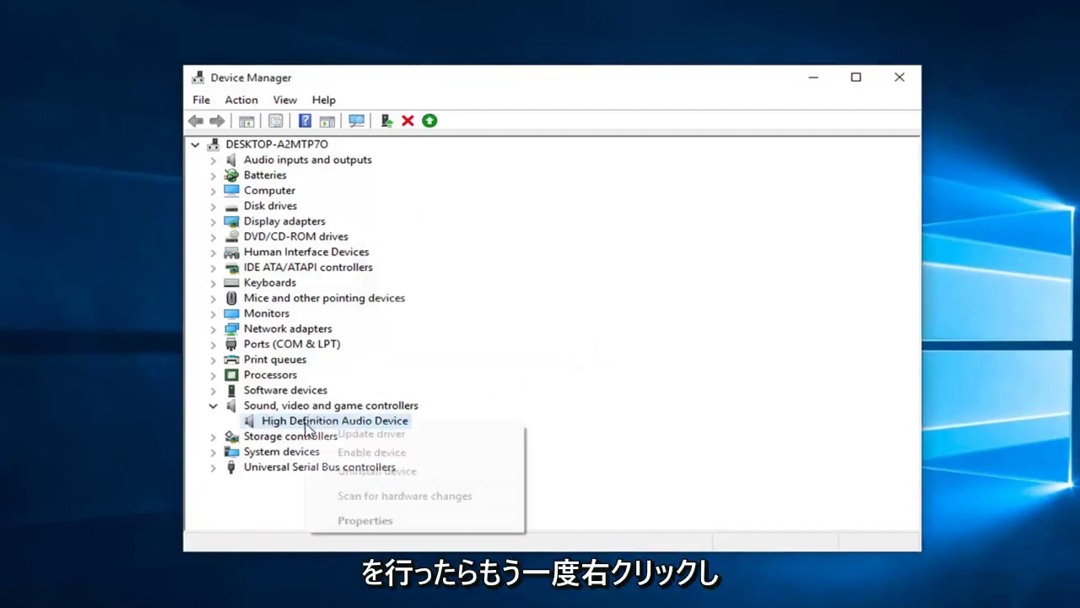
left_click(351, 451)
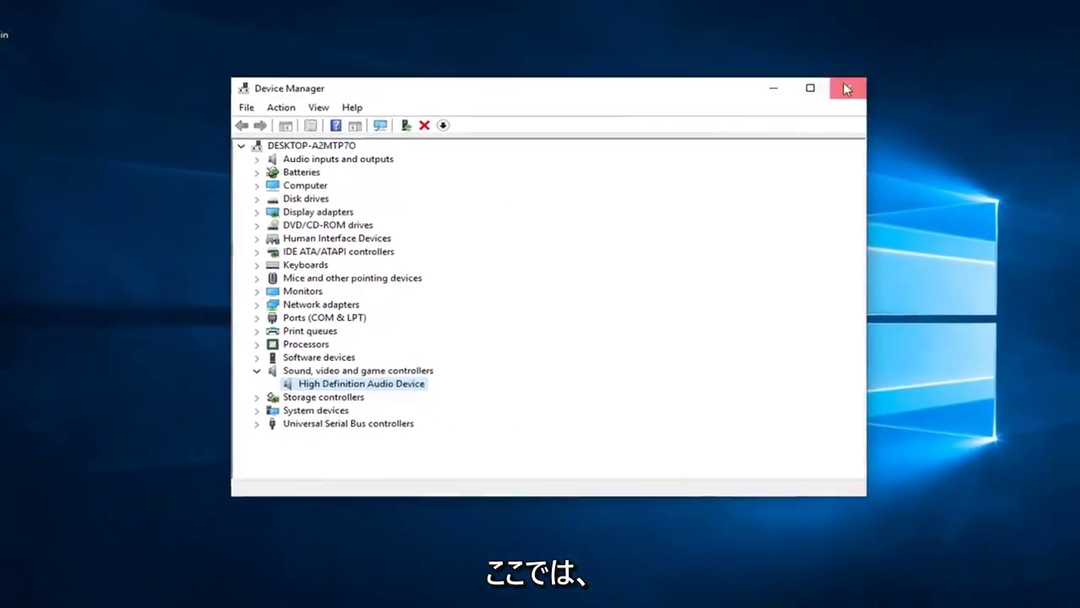
left_click(900, 76)
Step: Open the Sound settings dialog by running mmsys.cpl from the Run dialog
left_click(11, 598)
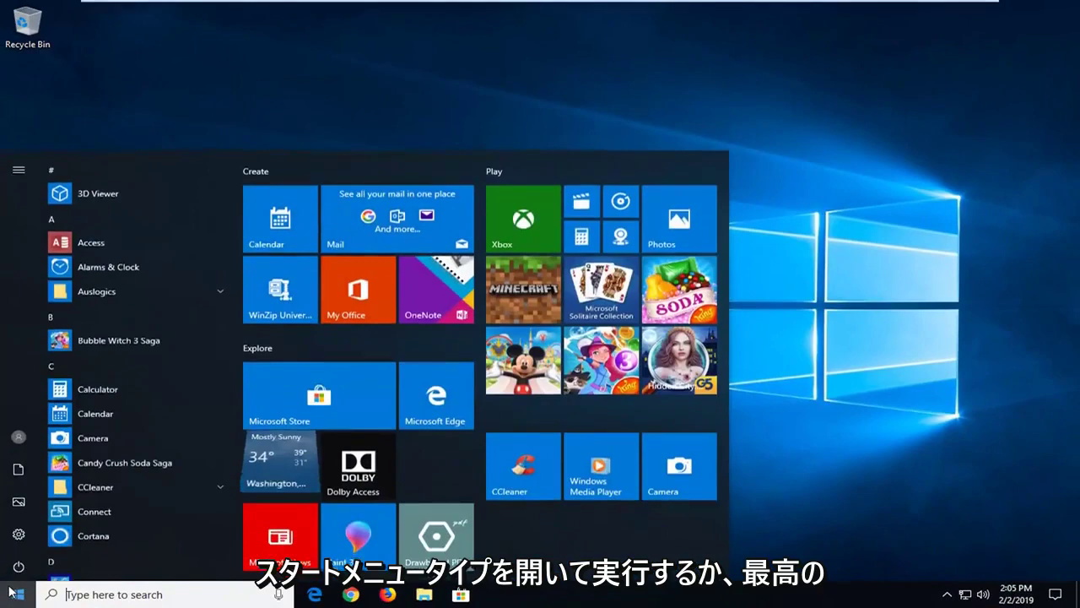
type("run")
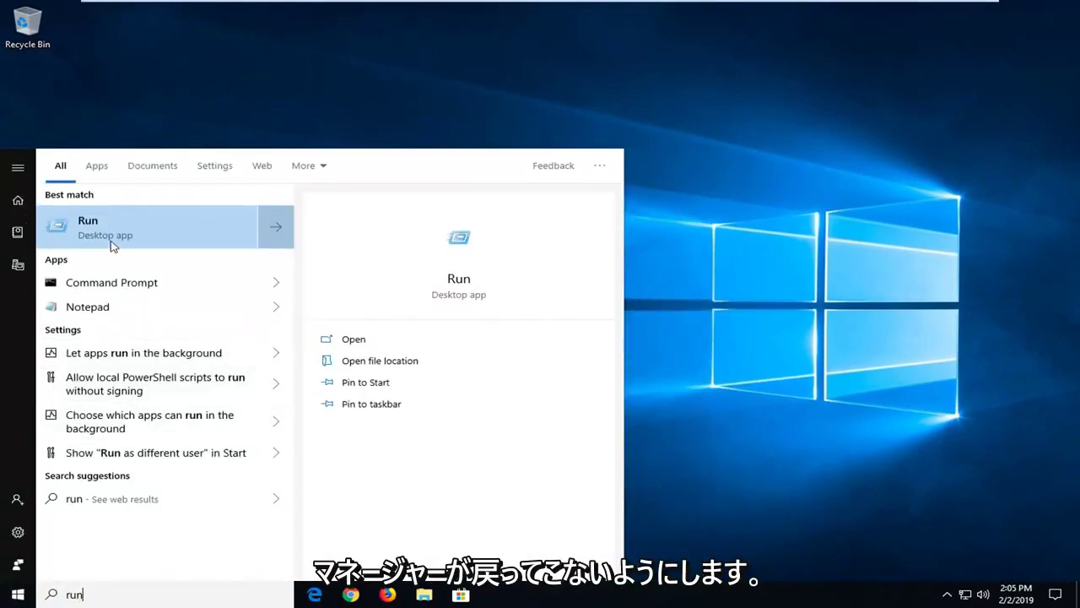
left_click(126, 236)
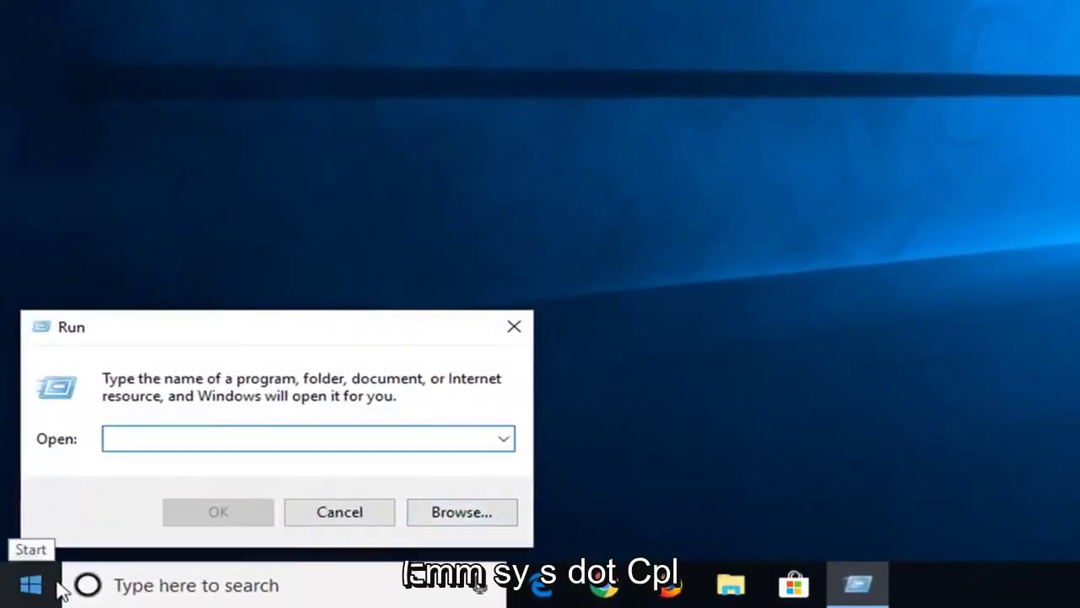
type("mm")
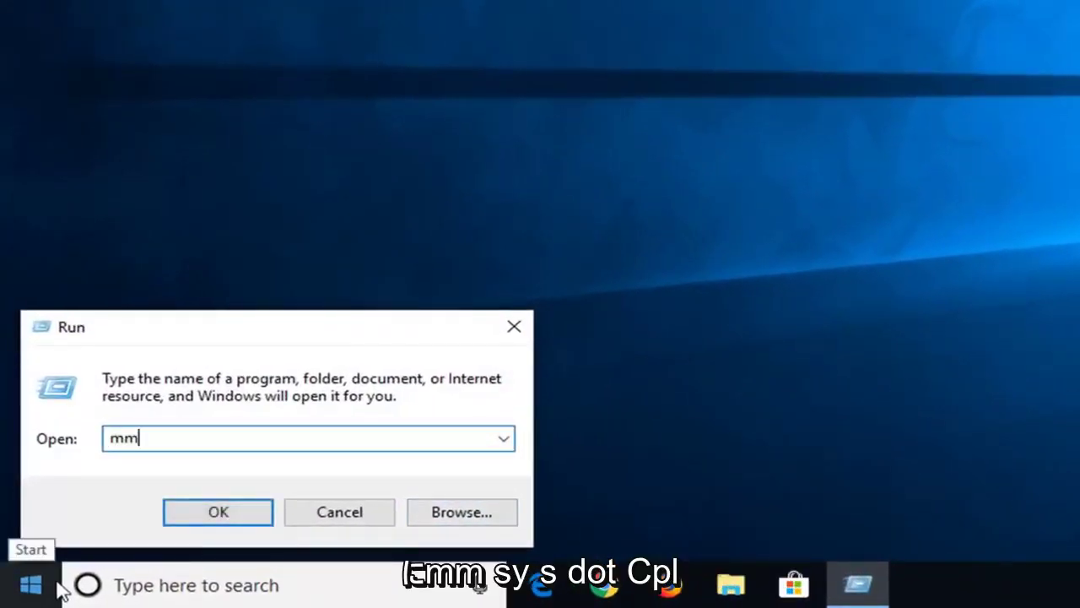
type("sys")
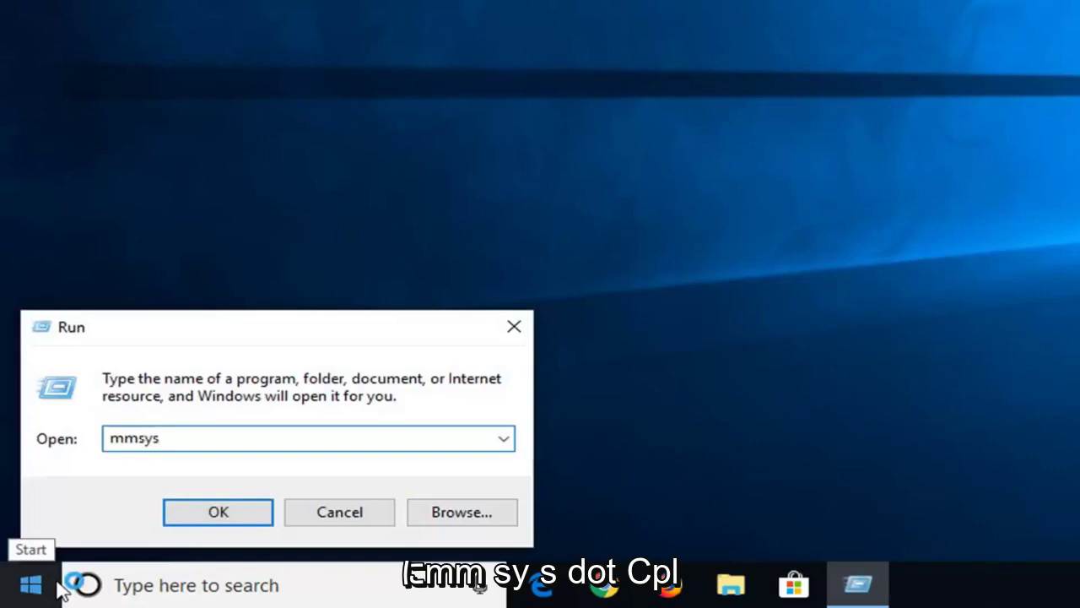
type(".cpl")
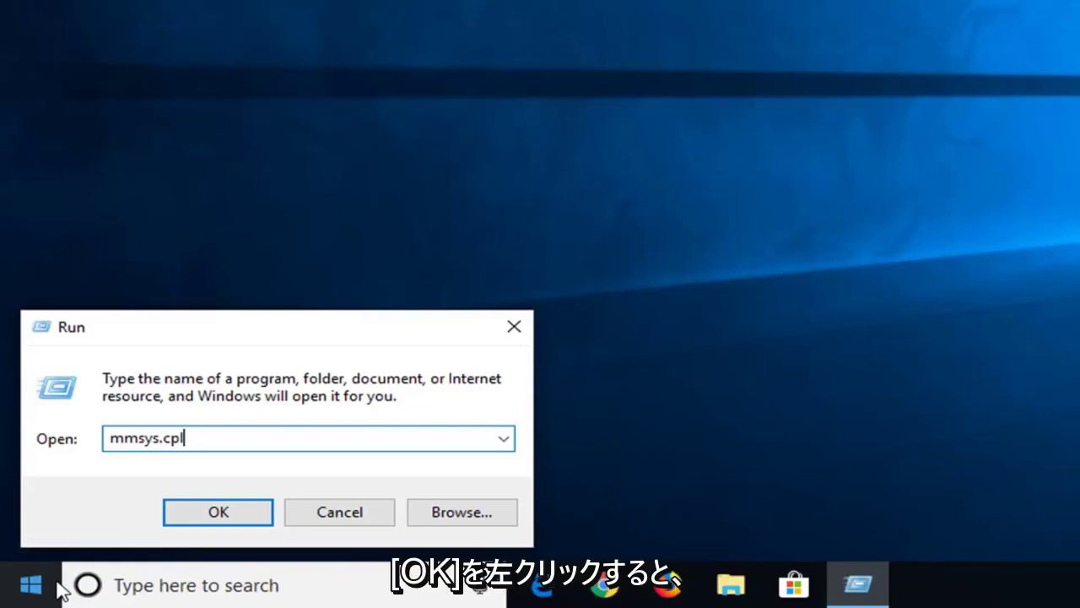
left_click(225, 513)
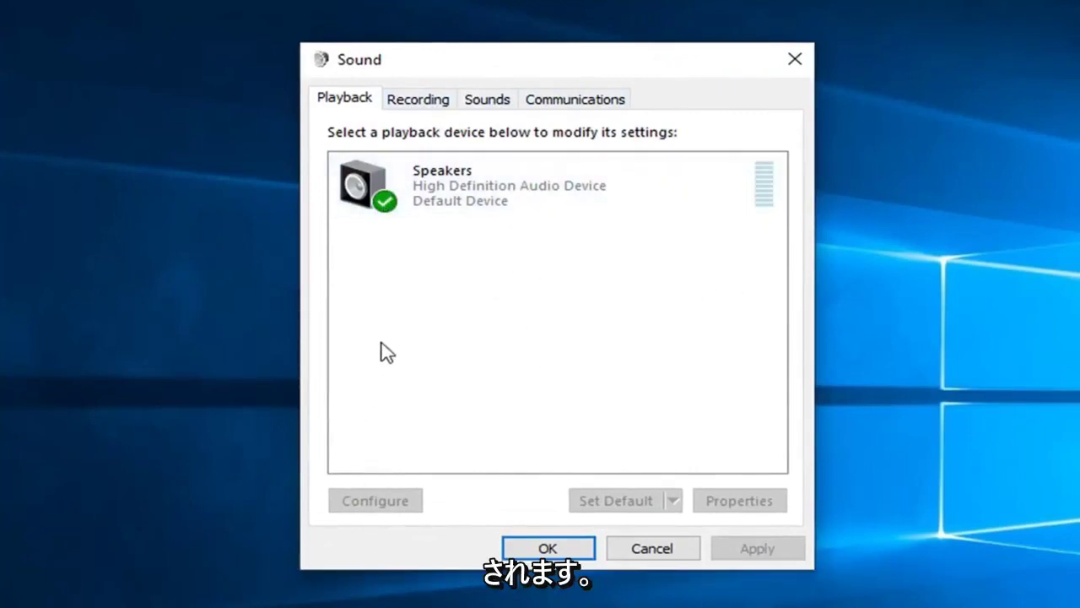
Step: Check which playback and recording devices are set as default in the Sound dialog
left_click(471, 188)
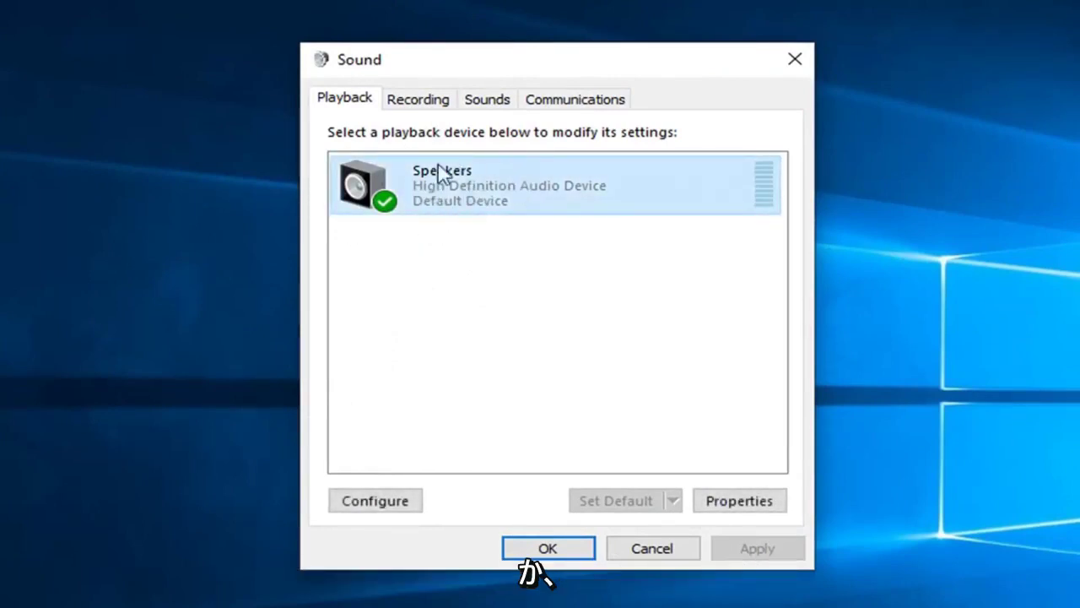
left_click(419, 101)
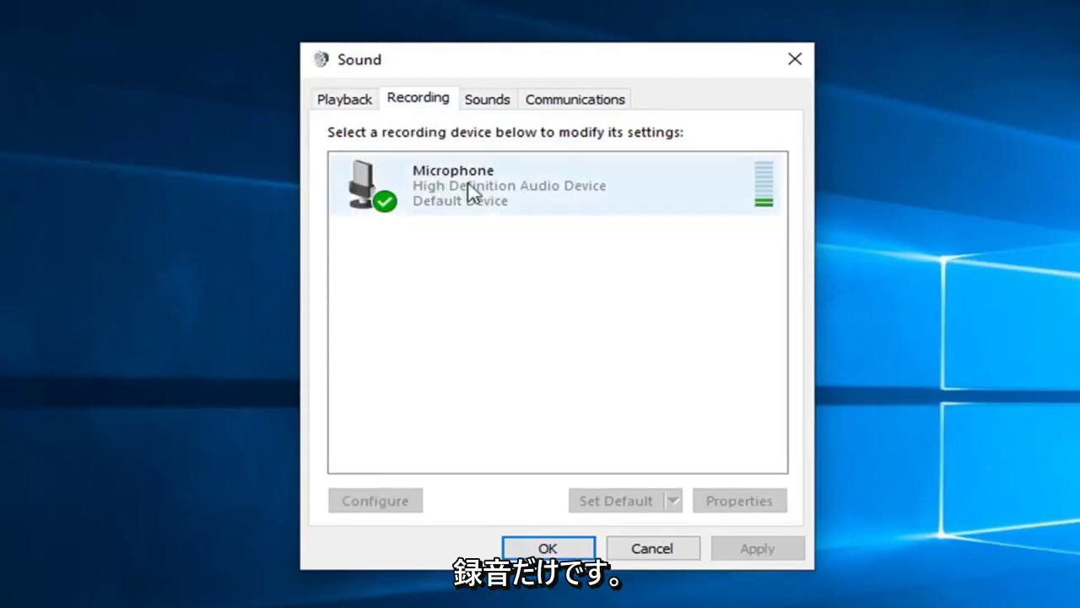
left_click(570, 201)
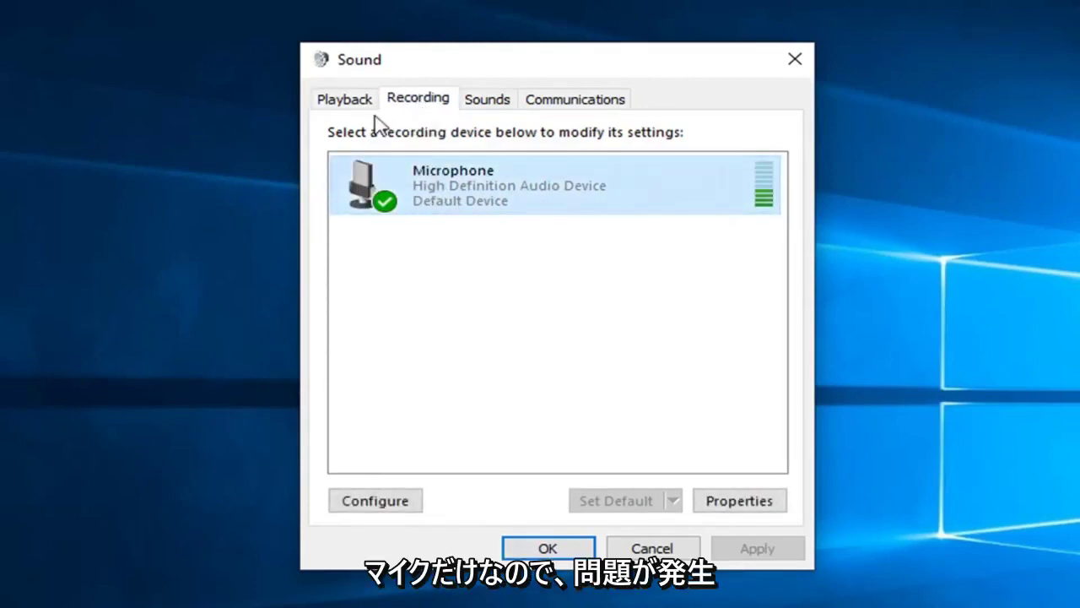
left_click(344, 102)
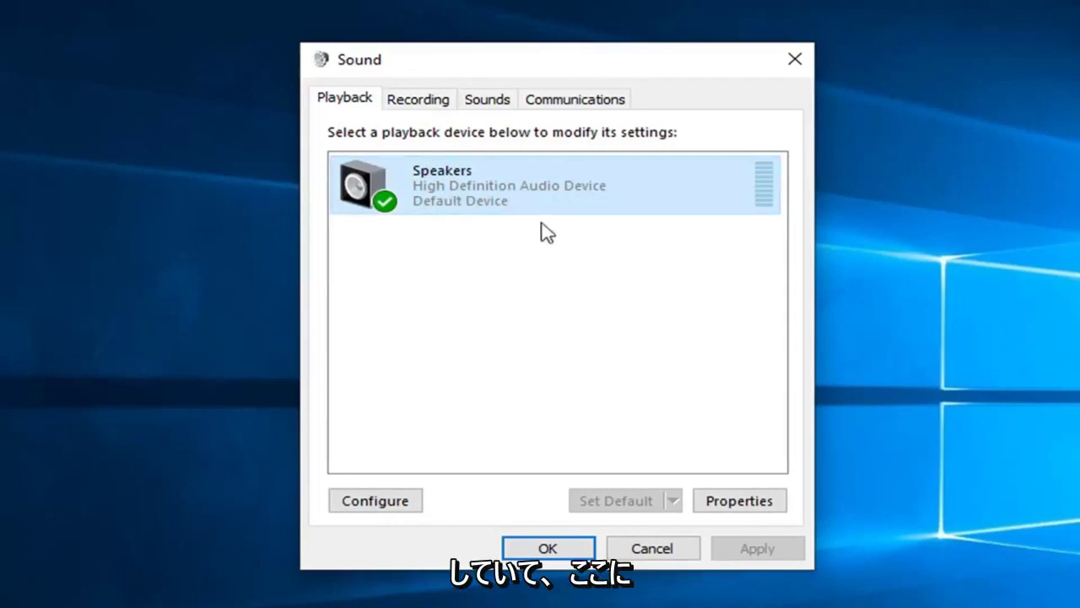
left_click(407, 217)
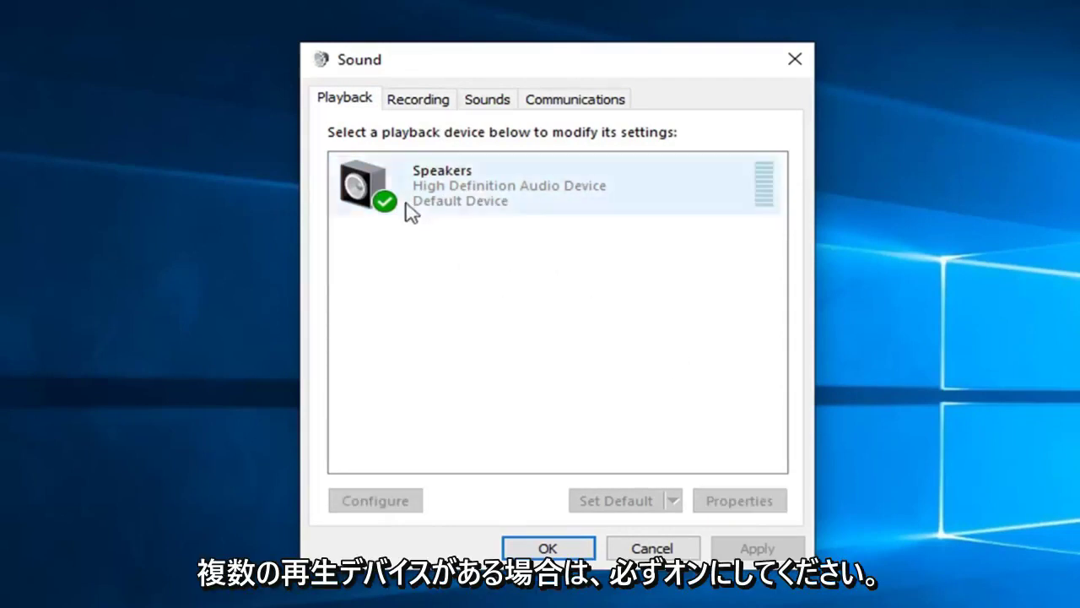
Step: Open the properties of the Speakers playback device and show its advanced settings
left_click(448, 181)
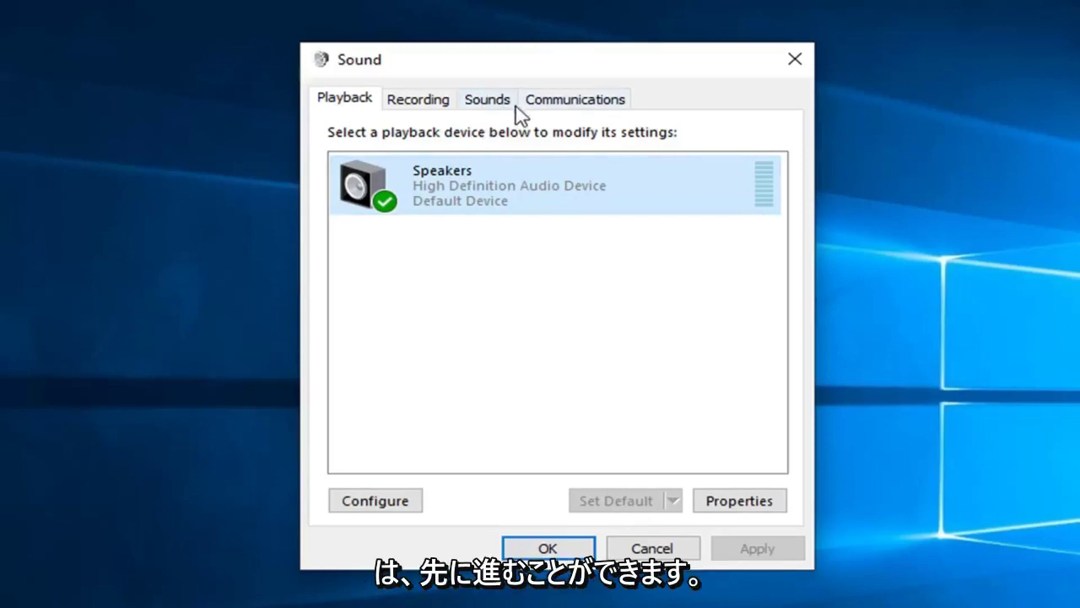
left_click(740, 503)
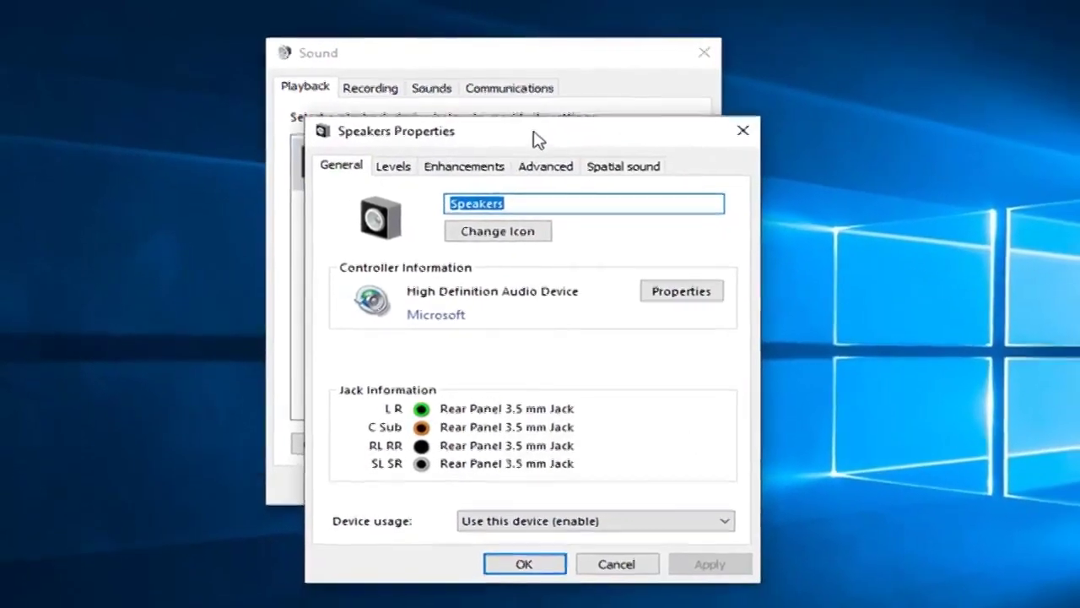
left_click_drag(582, 150, 608, 326)
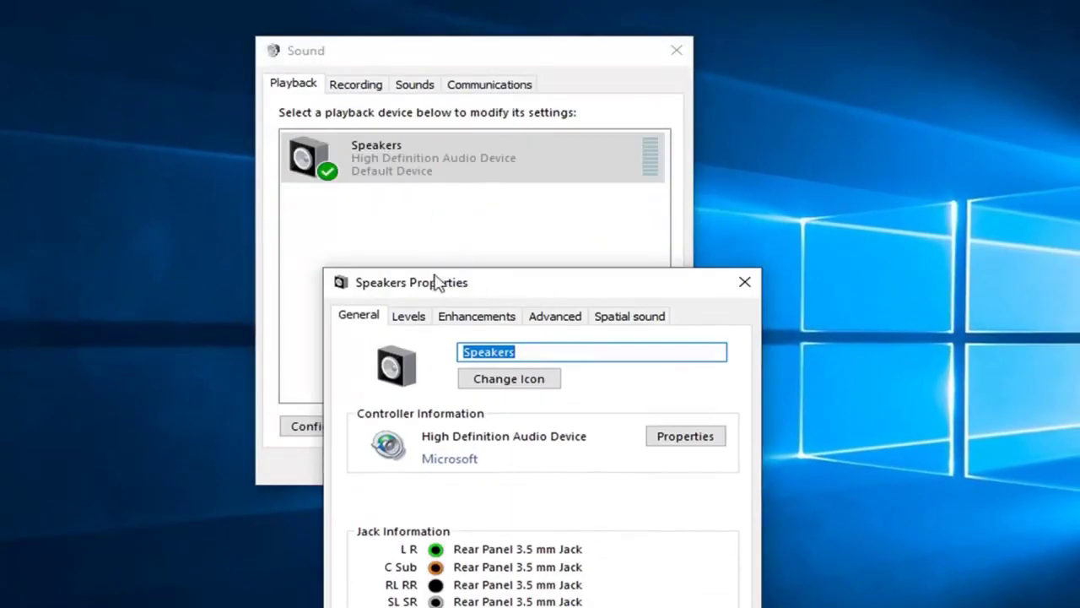
left_click_drag(451, 293, 386, 80)
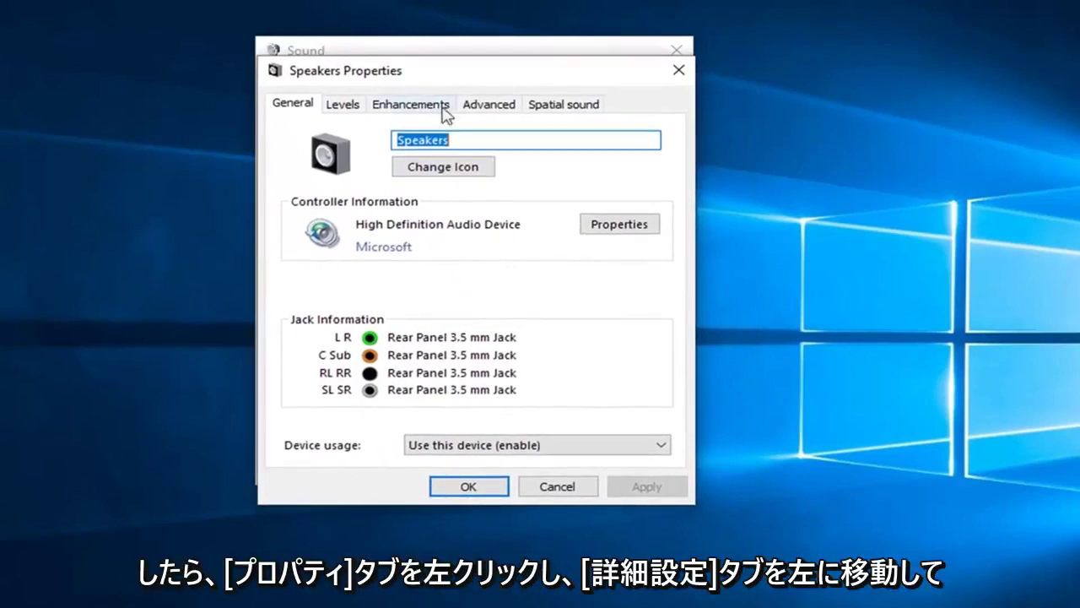
left_click(483, 108)
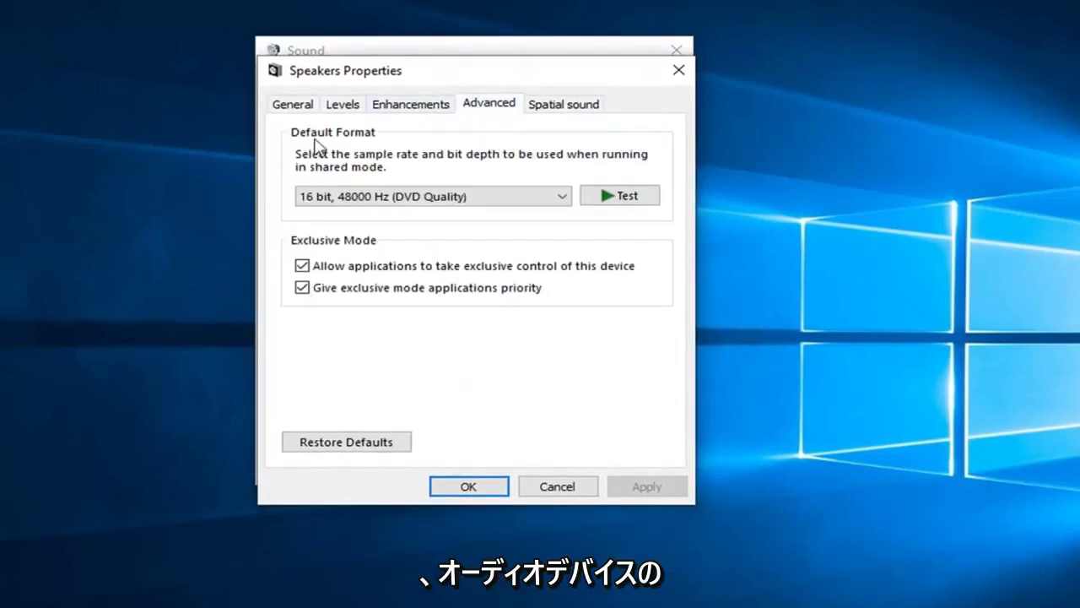
Step: Review the available default format sample rates and bit depths for the speakers, keep the current selection, and close both sound dialogs
left_click(381, 202)
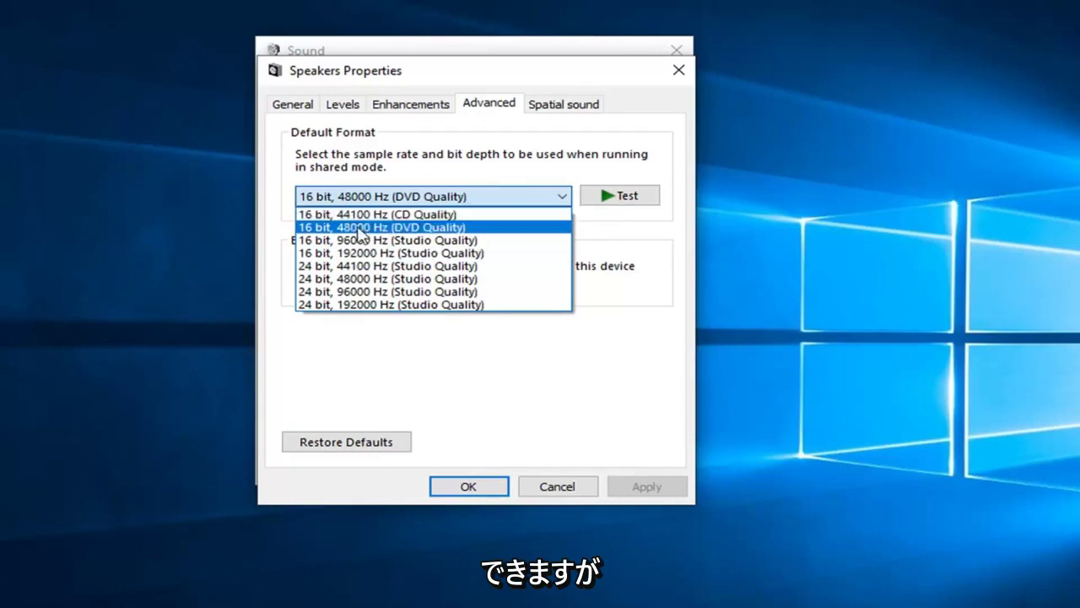
left_click(494, 163)
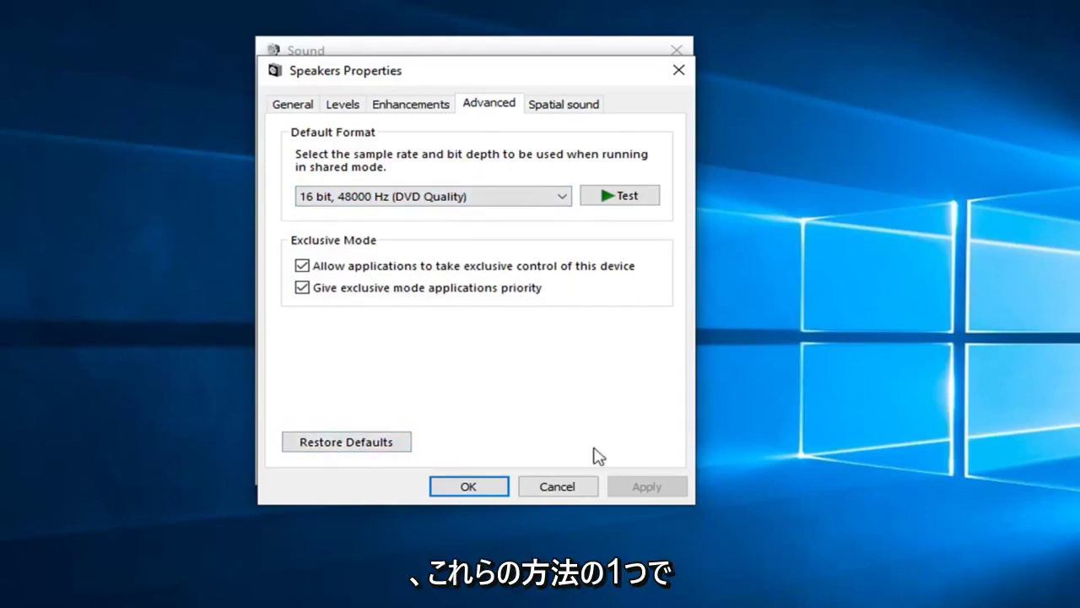
left_click(467, 487)
left_click(470, 449)
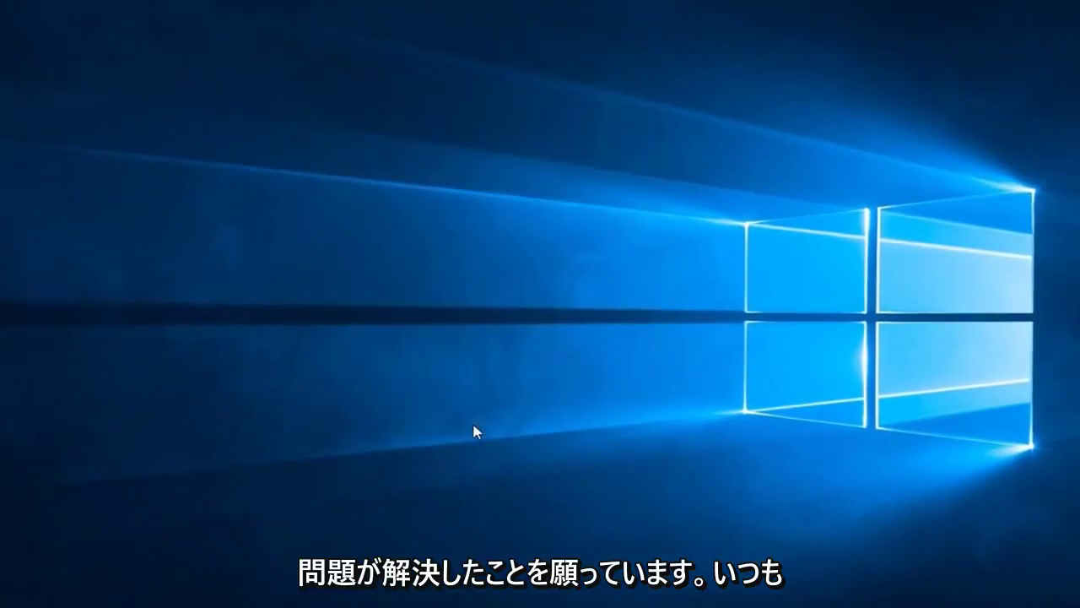